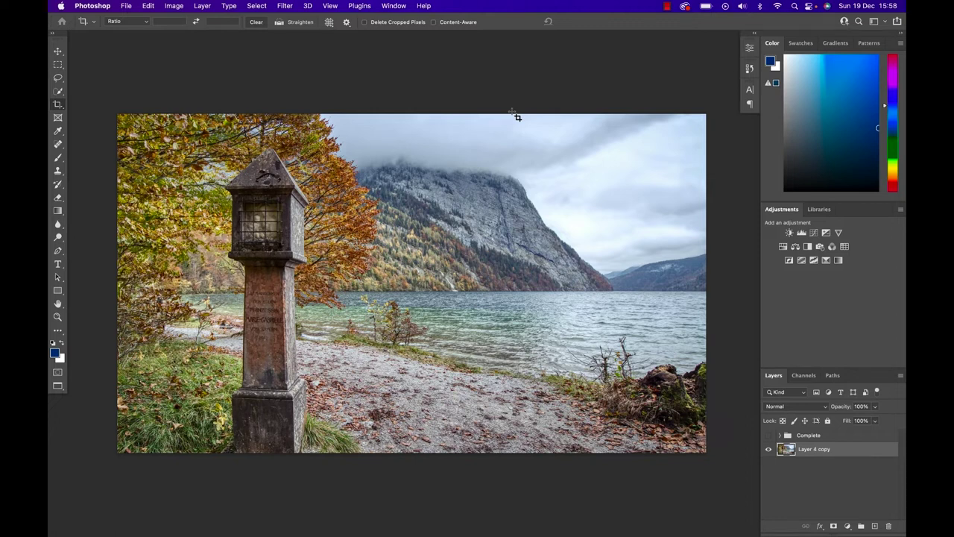
Step: Open Filter > Neural Filters and select Landscape Mixer to reveal its presets and season sliders
left_click(285, 6)
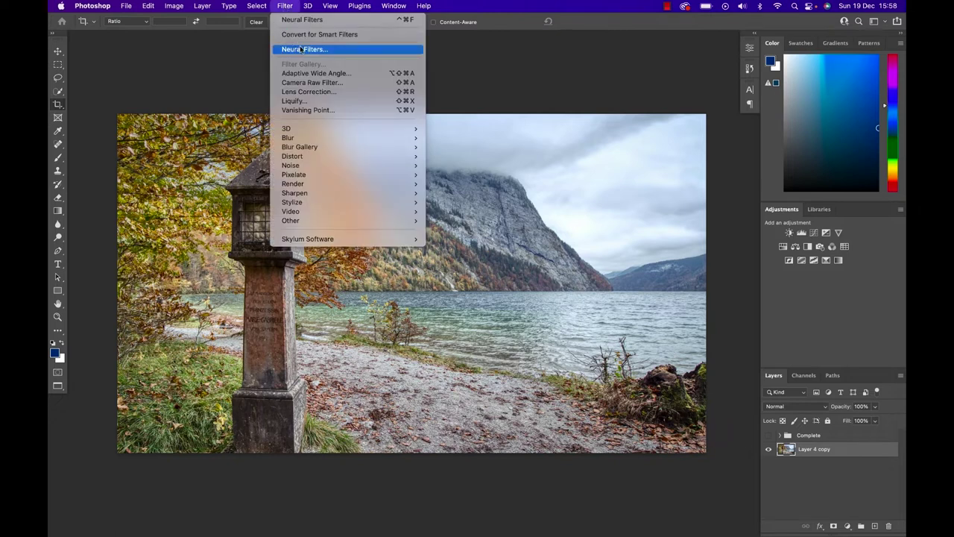
left_click(333, 51)
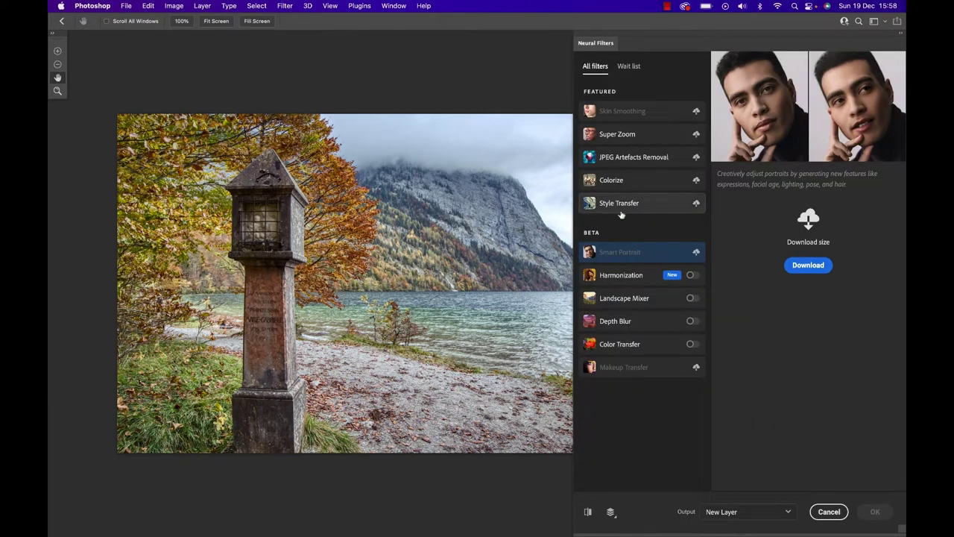
left_click(643, 298)
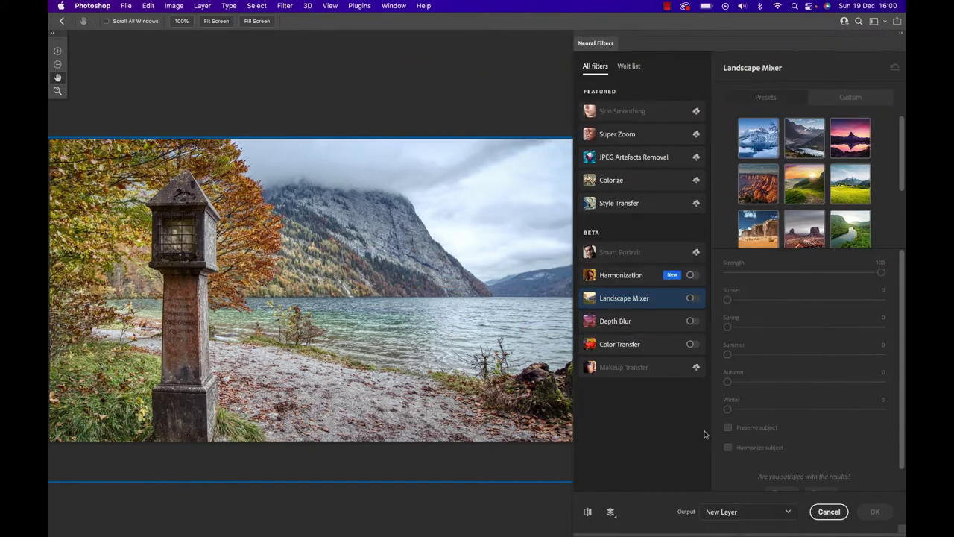
scroll(827, 173, "down", 2)
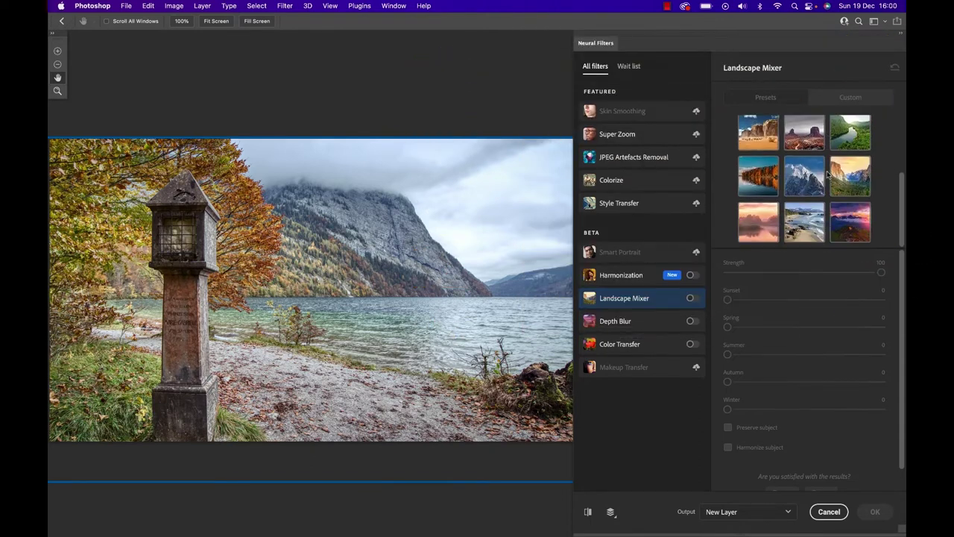
scroll(827, 173, "up", 2)
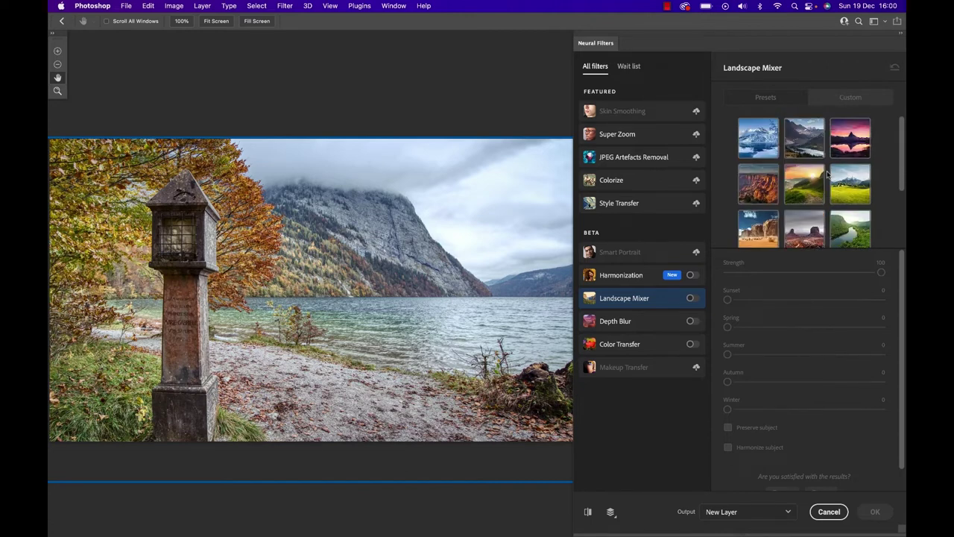
Step: Apply the snowy mountain preset with Strength back at 100 and Sunset back at 0, after trying 77 and 86
left_click(759, 148)
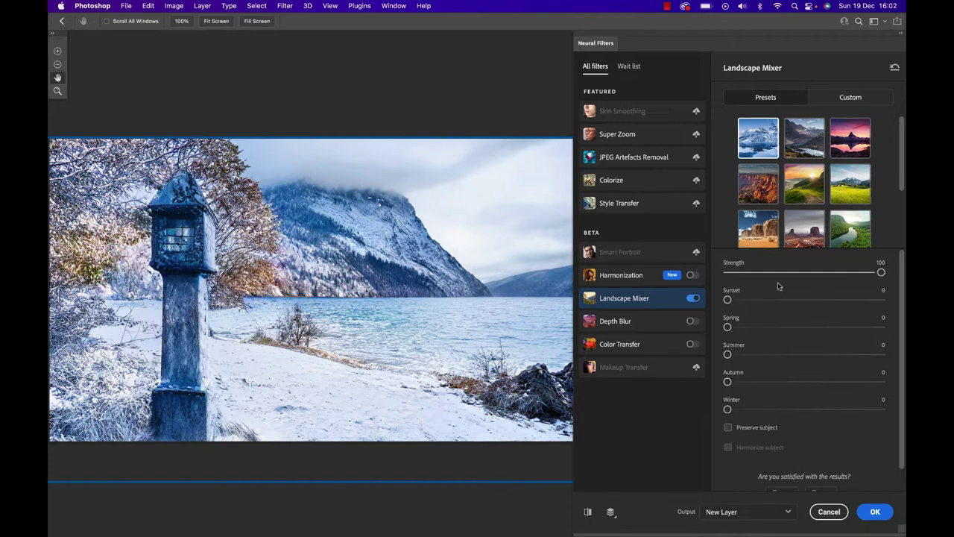
left_click(847, 274)
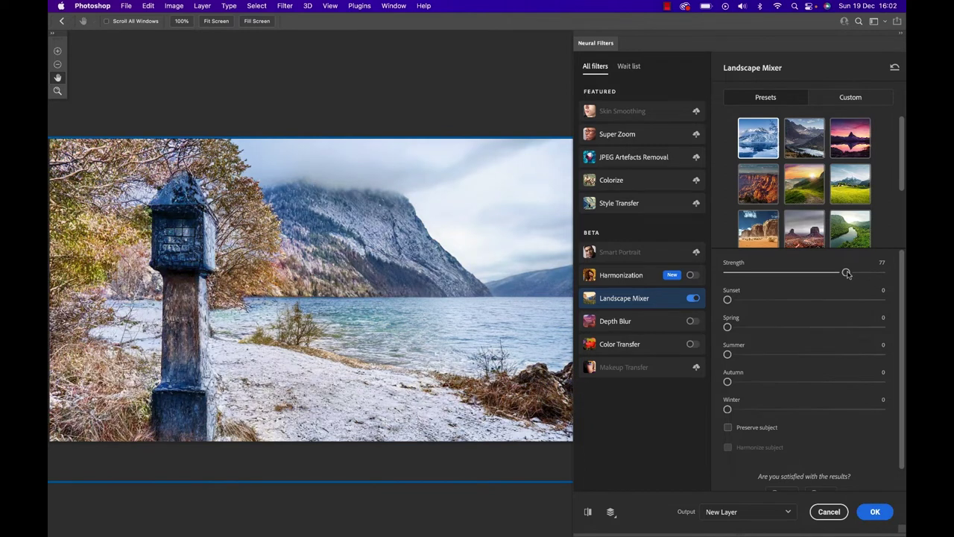
left_click_drag(847, 274, 882, 274)
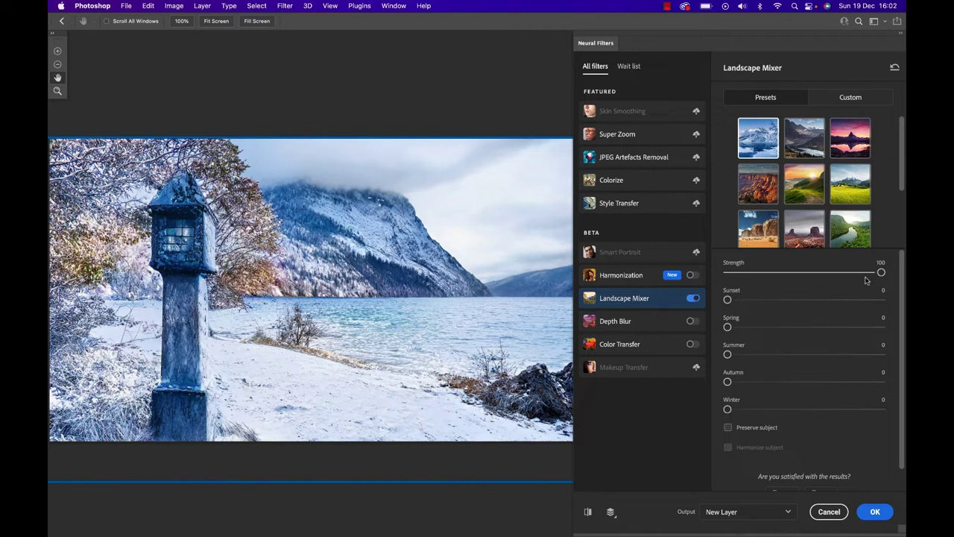
left_click(860, 300)
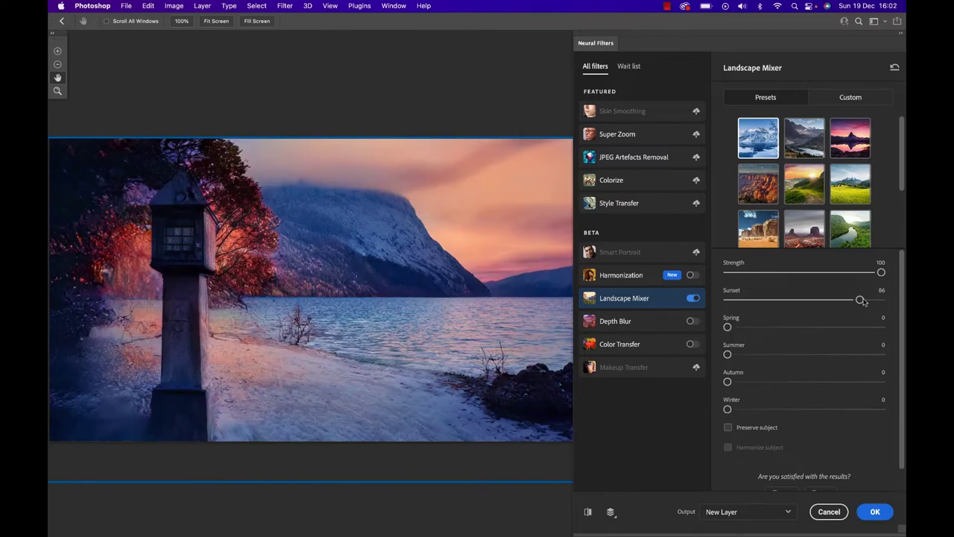
left_click_drag(861, 300, 728, 300)
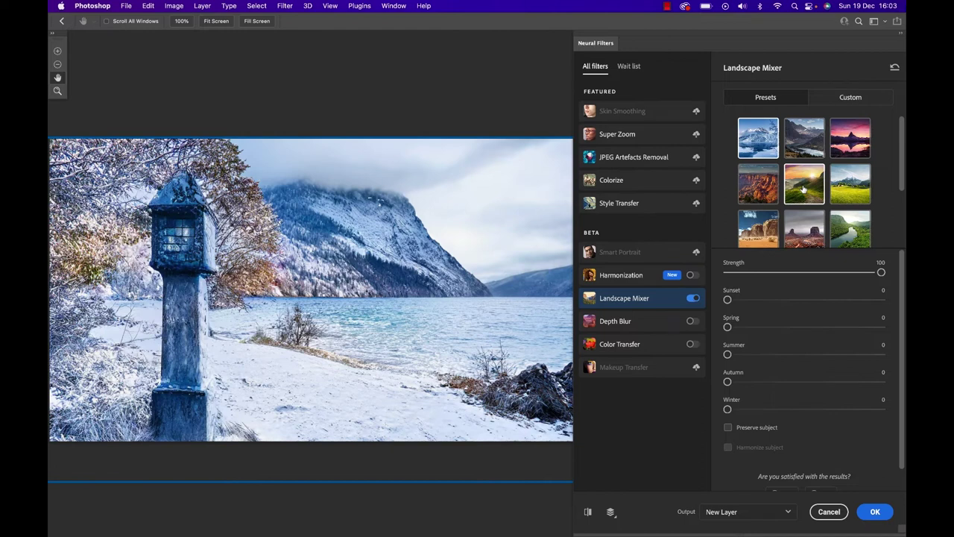
Step: Switch to the green hills sunset preset, adding a touch of Autumn and a Sunset of 16
left_click(807, 185)
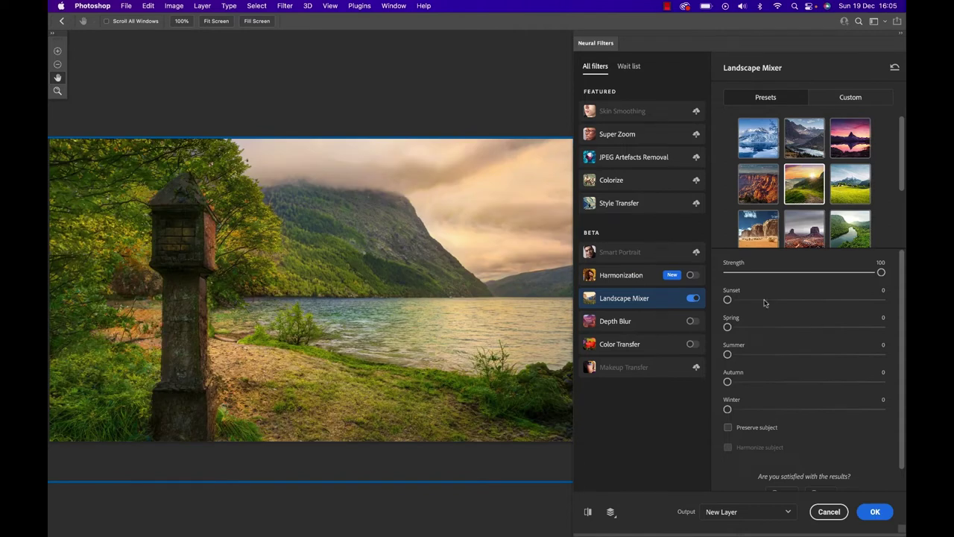
left_click_drag(754, 383, 773, 383)
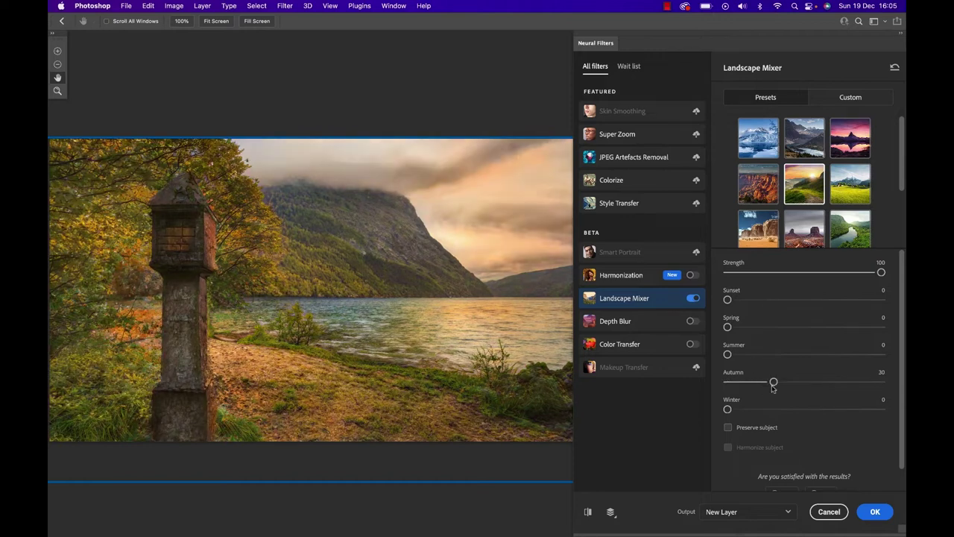
left_click(754, 300)
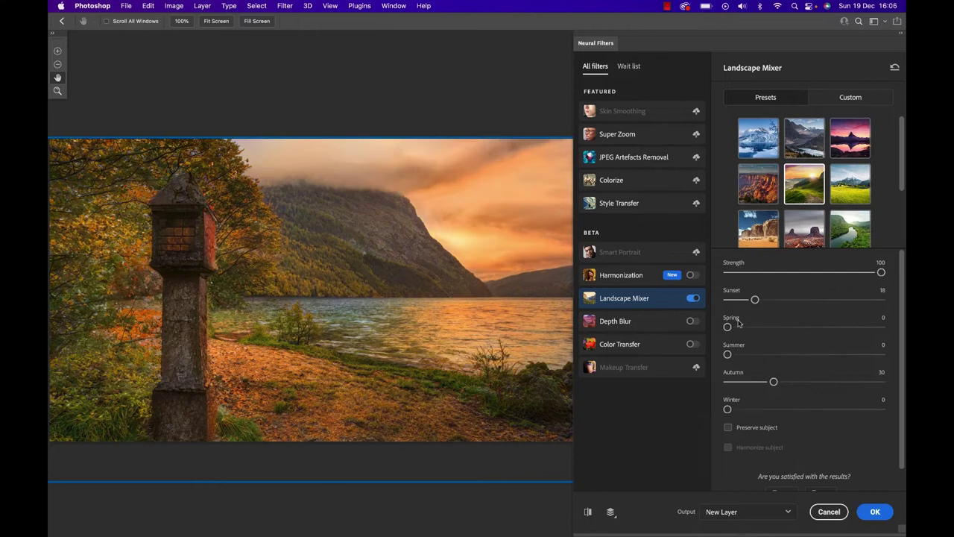
Step: Toggle Show original to compare with the unfiltered photo, then view the Custom style-image mode
left_click(588, 513)
left_click(588, 513)
scroll(832, 189, "down", 3)
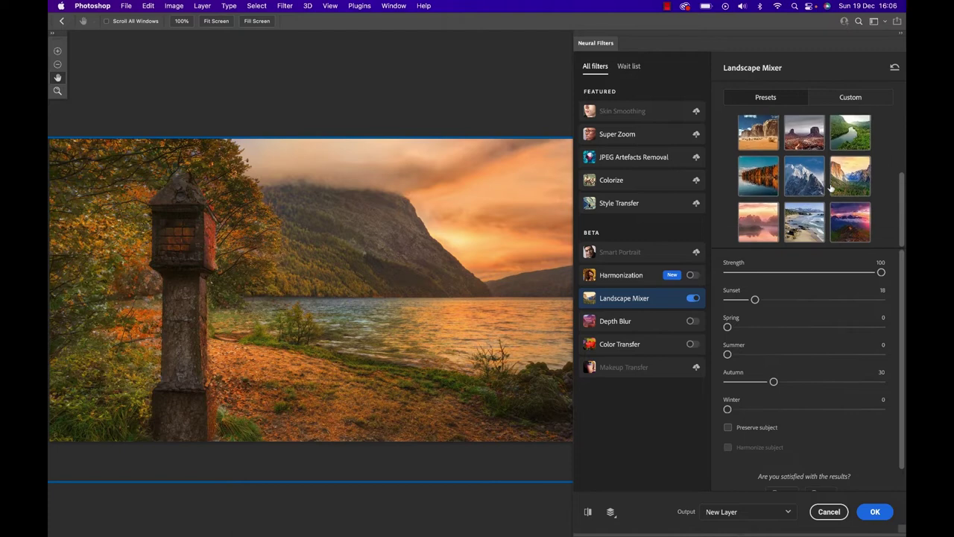
scroll(832, 189, "up", 3)
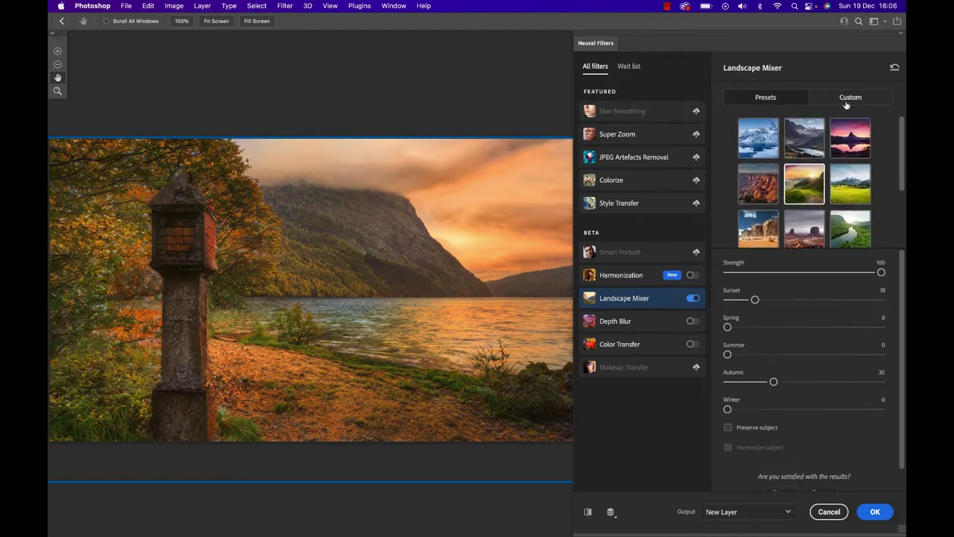
left_click(847, 100)
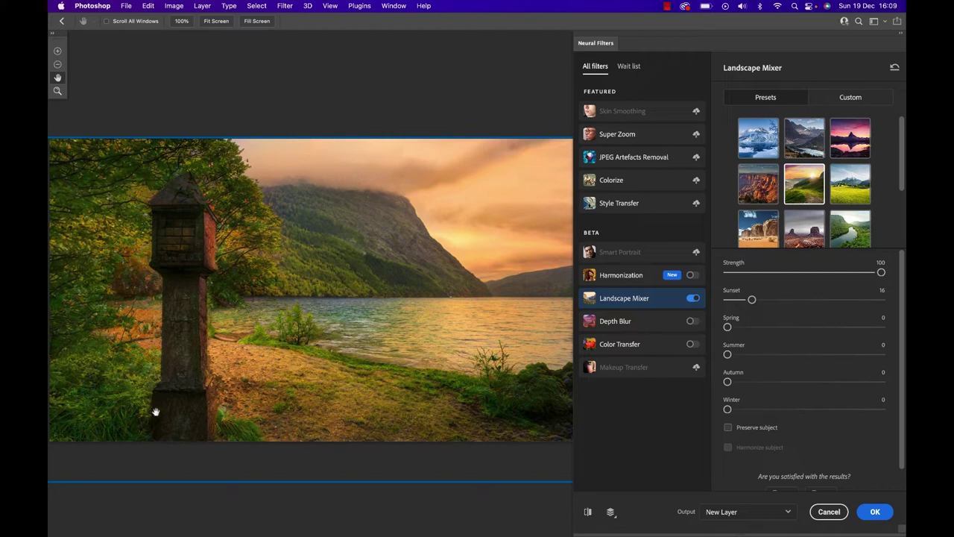
key("super+plus")
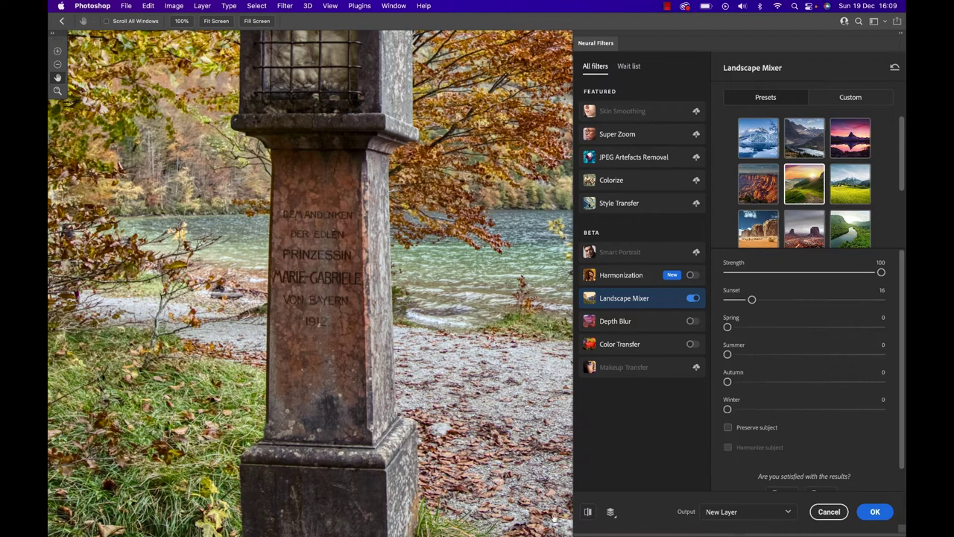
left_click(587, 512)
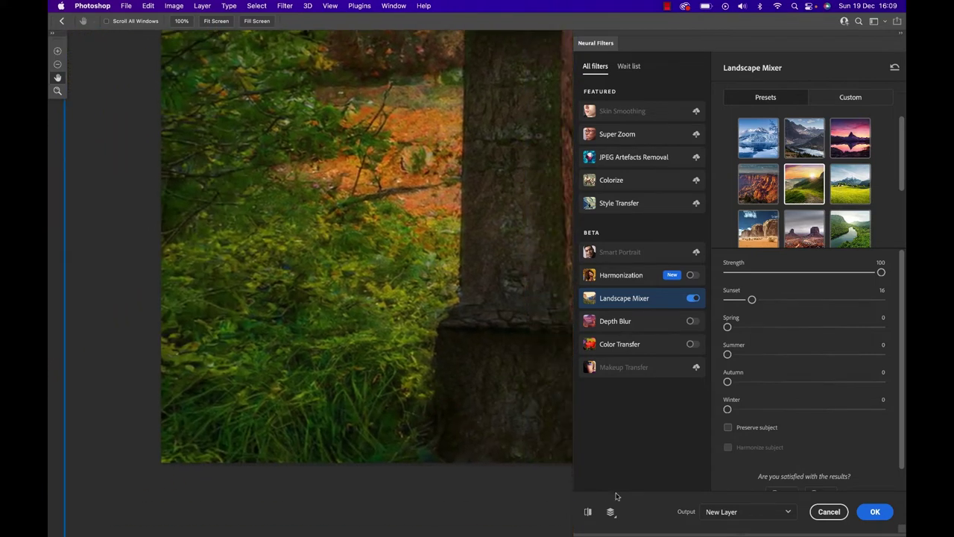
left_click(587, 512)
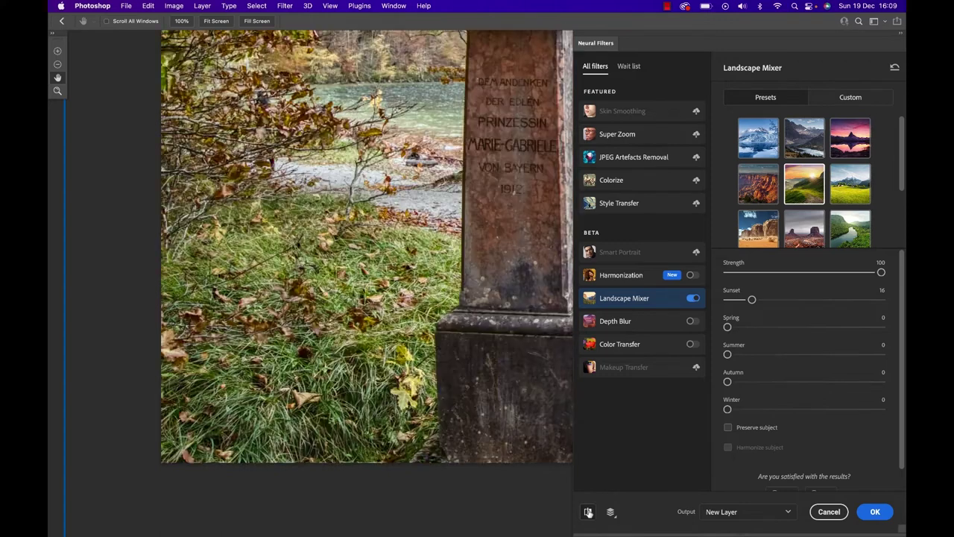
left_click(587, 512)
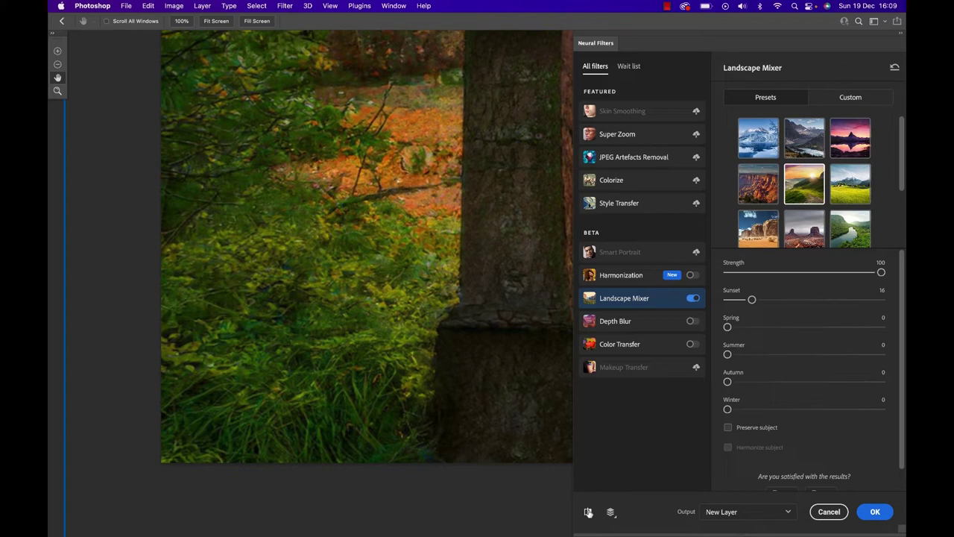
scroll(436, 384, "right", 10)
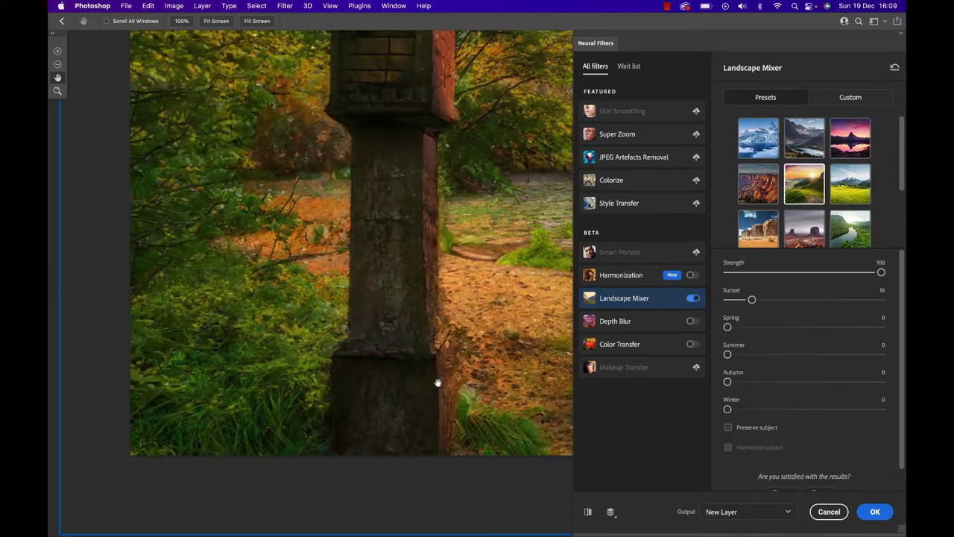
scroll(414, 343, "up", 3)
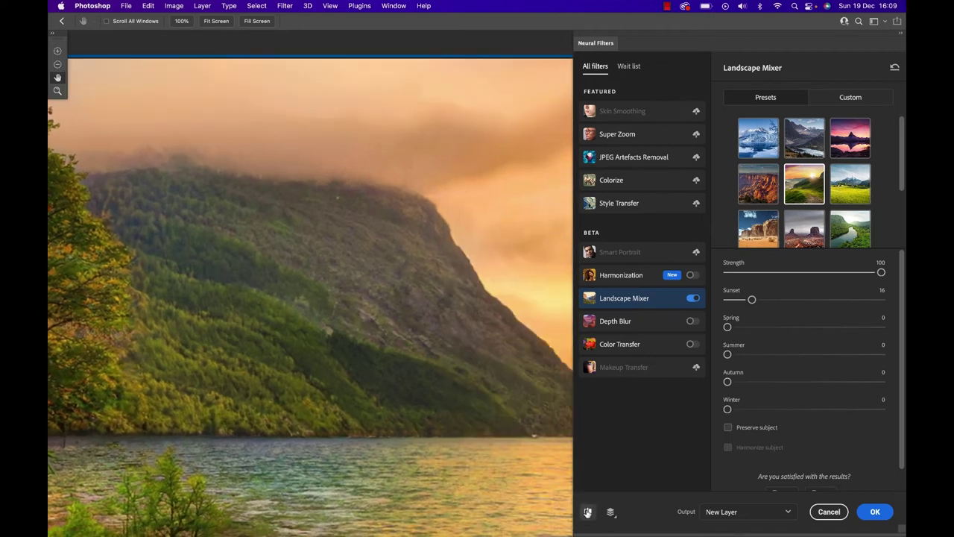
left_click(587, 512)
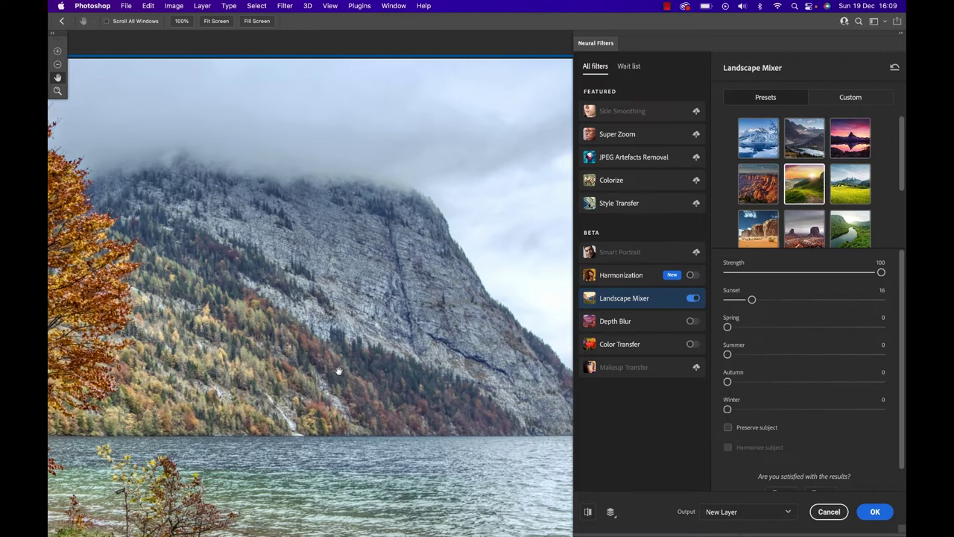
left_click(587, 511)
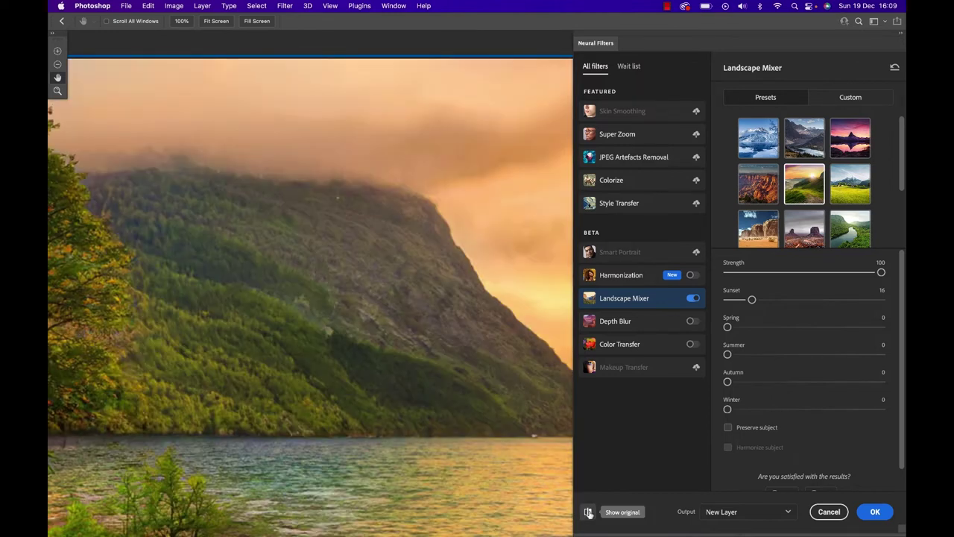
key("super+0")
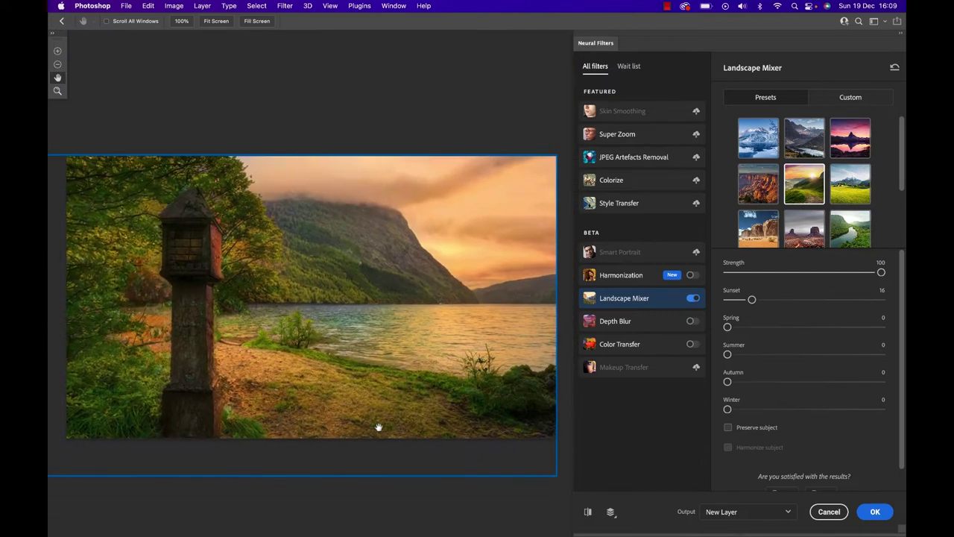
key("super+equal")
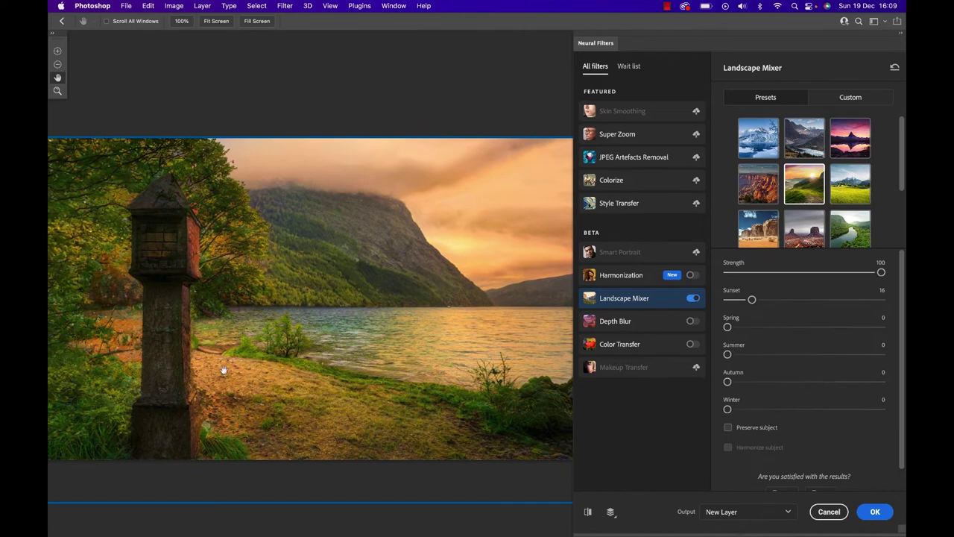
key("super+equal")
key("super+equal")
key("super+equal")
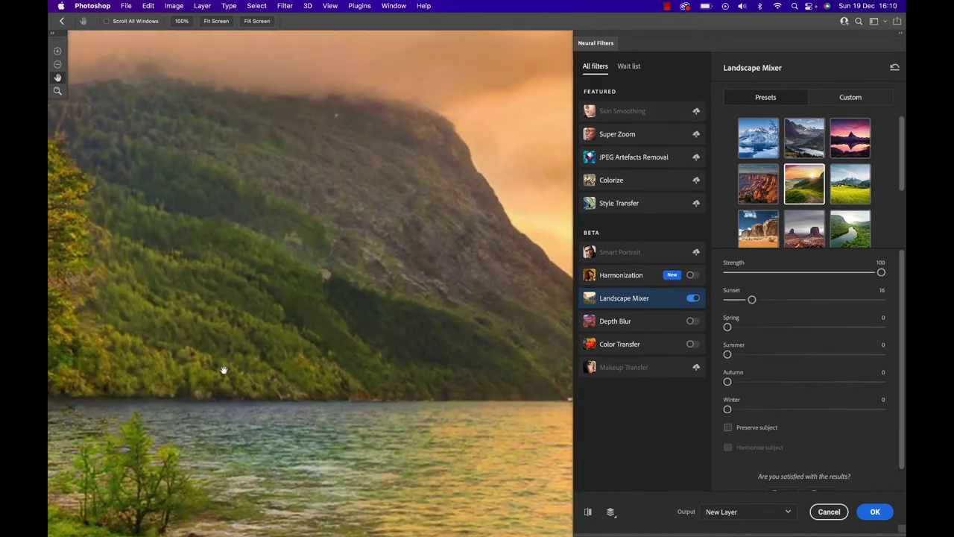
key("super+equal")
key("super+equal")
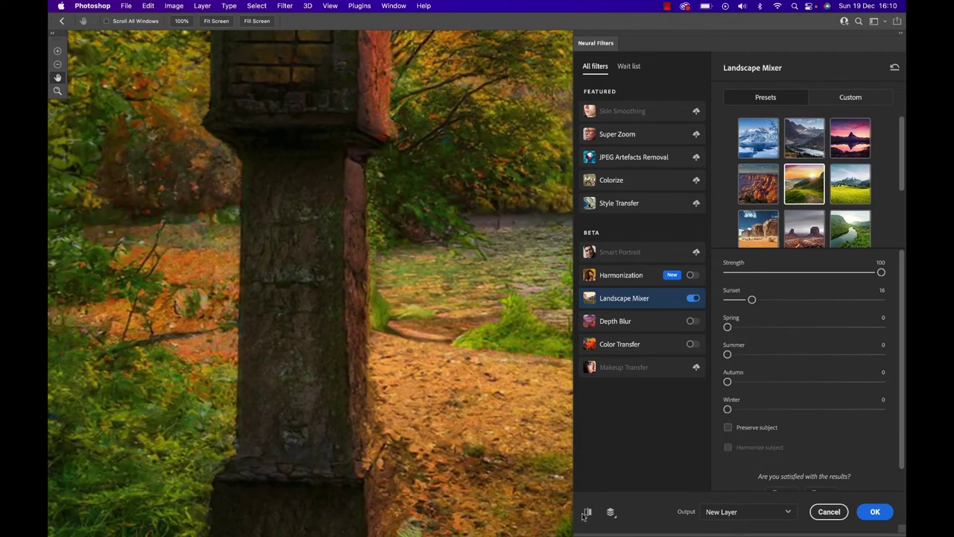
left_click(588, 512)
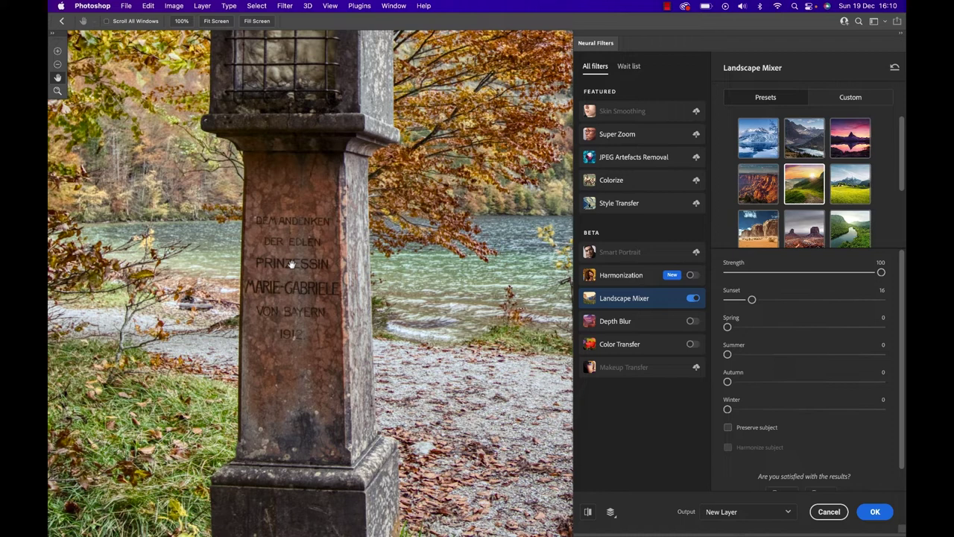
left_click(588, 513)
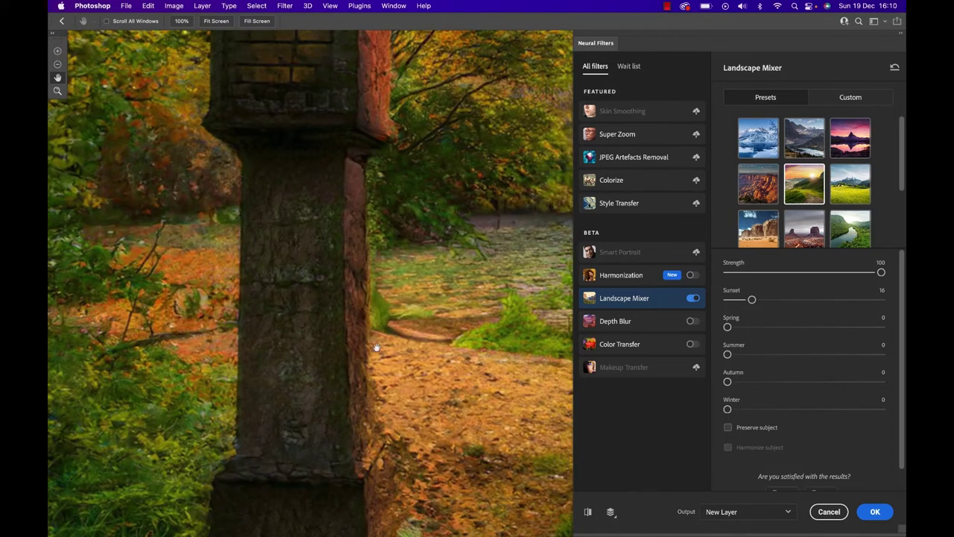
key("super+0")
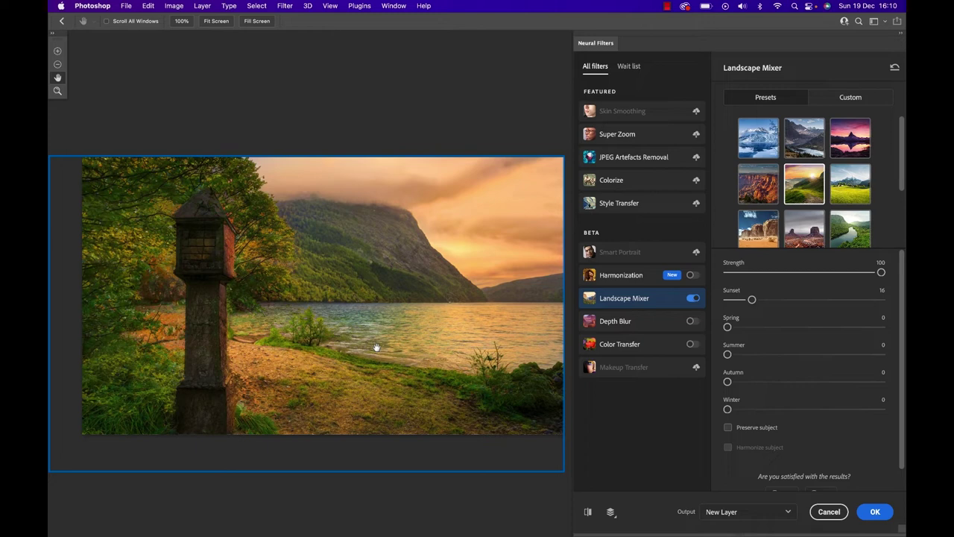
Step: Uncheck Harmonize subject and apply the first snowy mountain preset to the lakeside scene
scroll(830, 456, "down", 1)
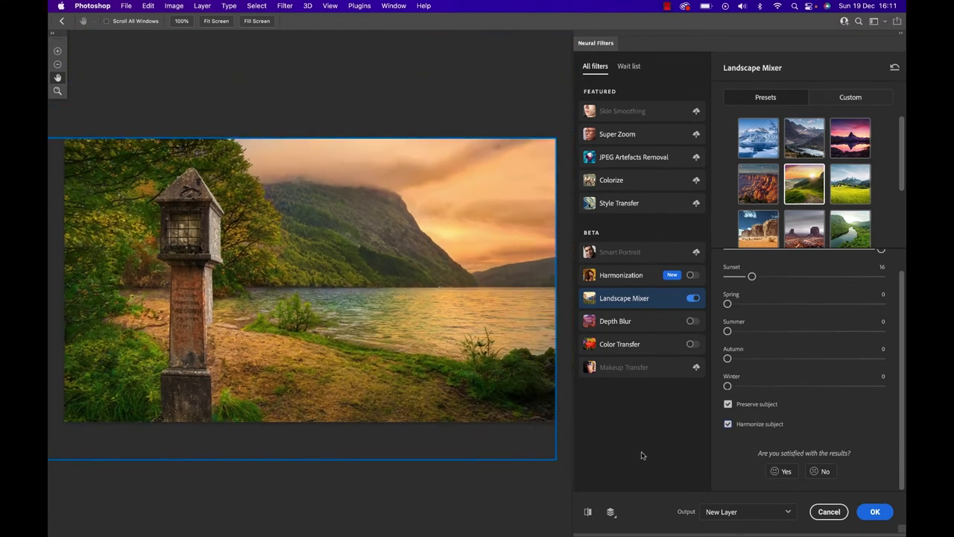
left_click(728, 424)
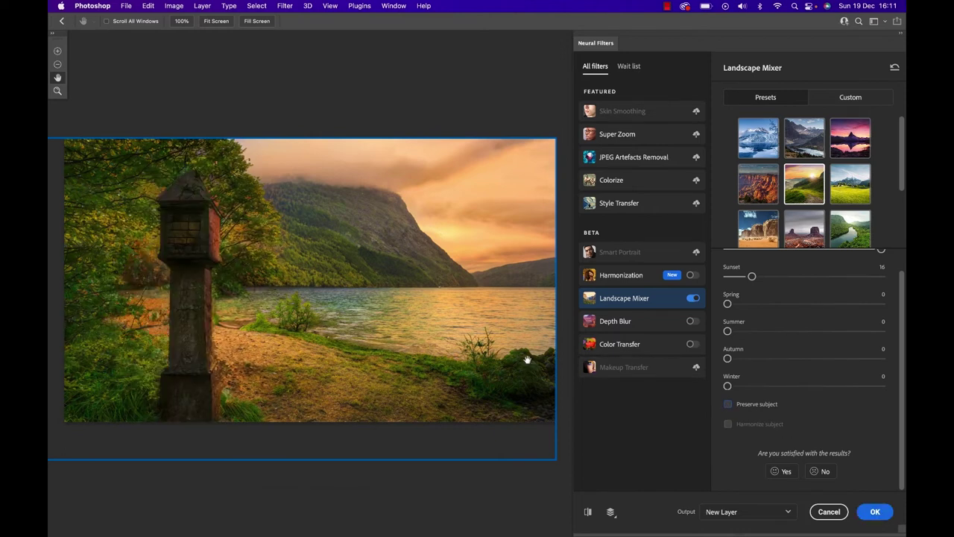
left_click(772, 131)
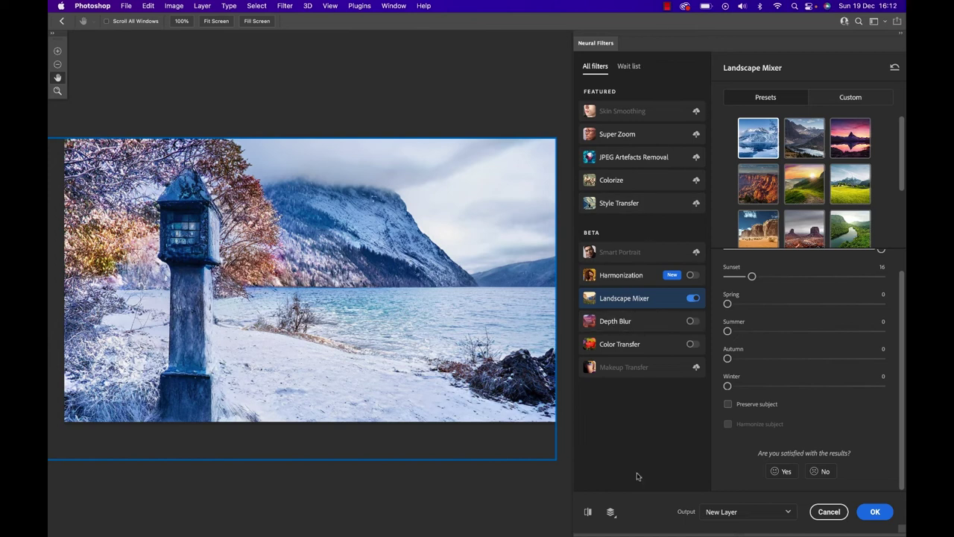
Step: Output the filter as a New Layer (Layer 5), then toggle its visibility to compare with the original
left_click(723, 516)
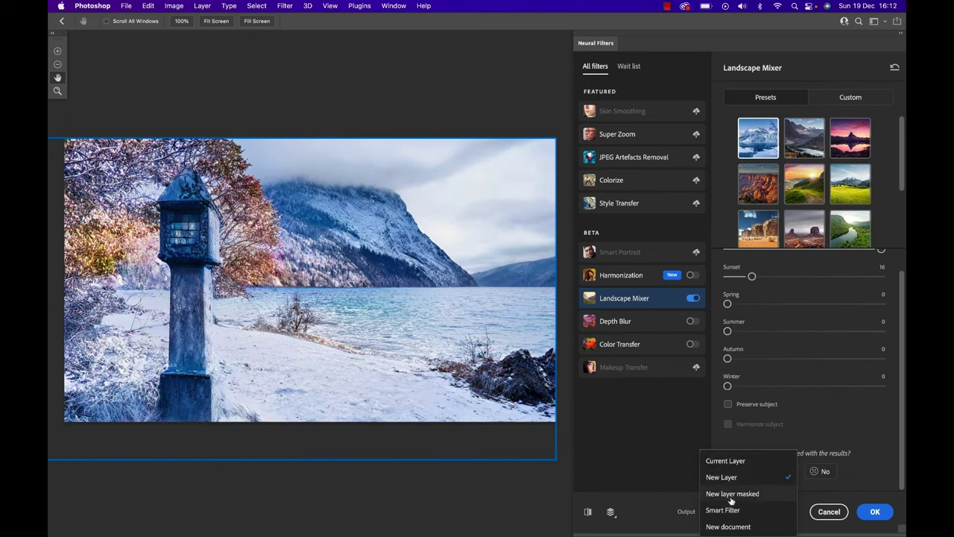
left_click(732, 479)
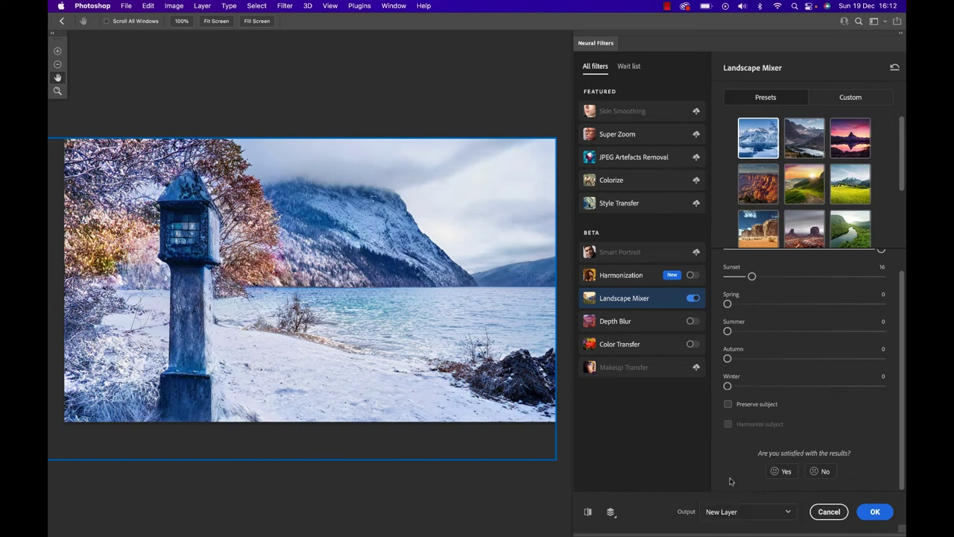
left_click(869, 512)
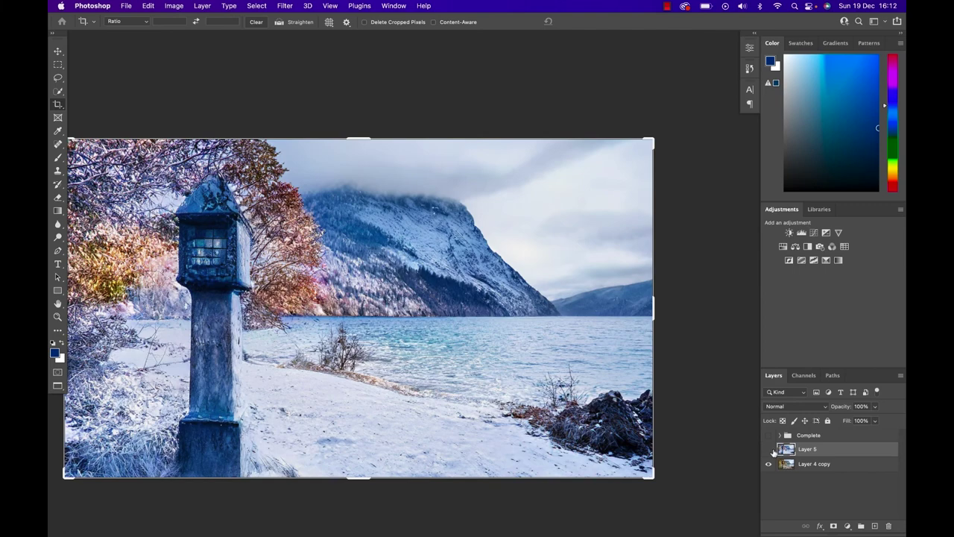
left_click(769, 449)
left_click(770, 450)
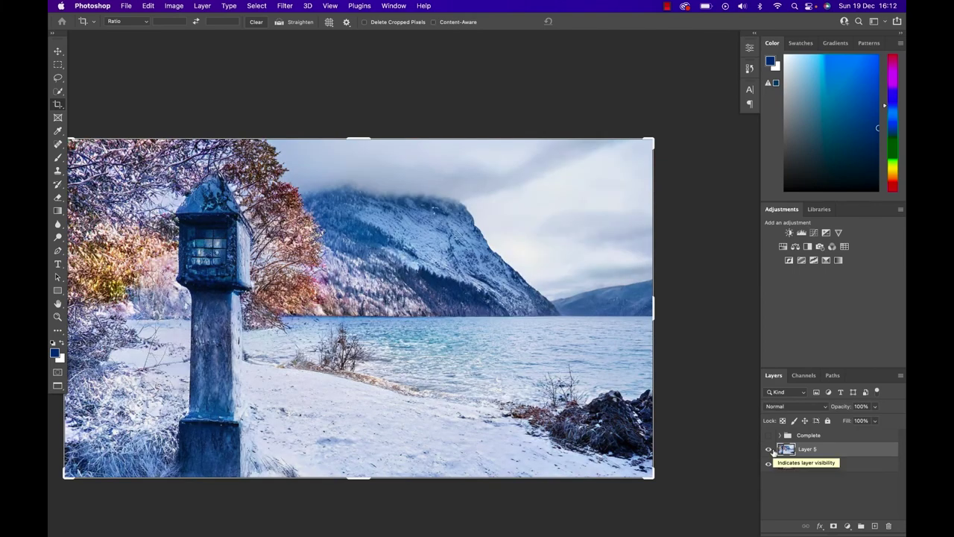